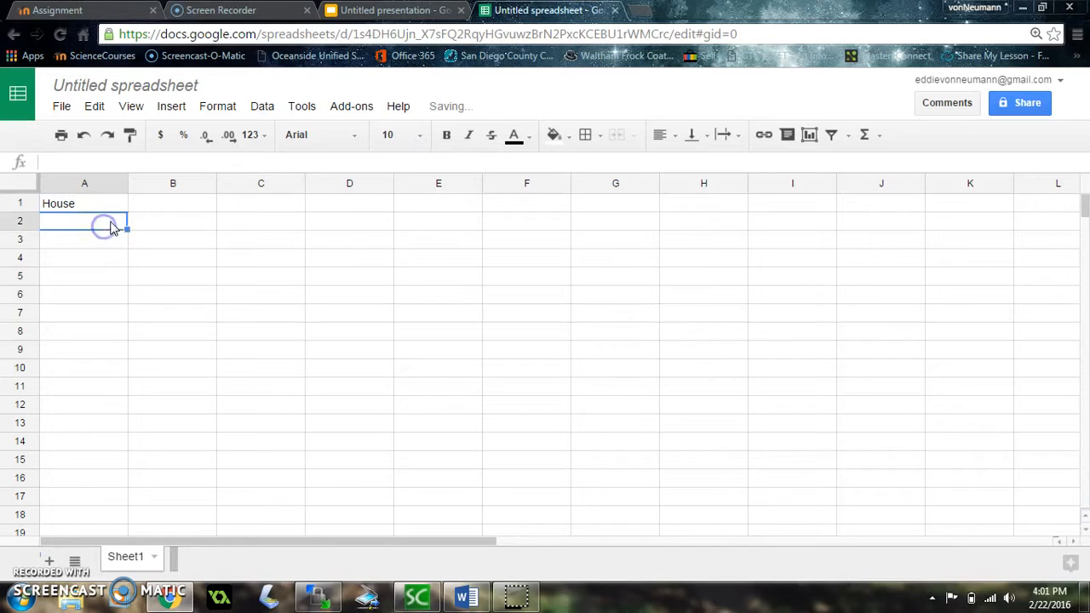
Enter the house numbers 1 and 2 in cells A2 and A3.
type("1")
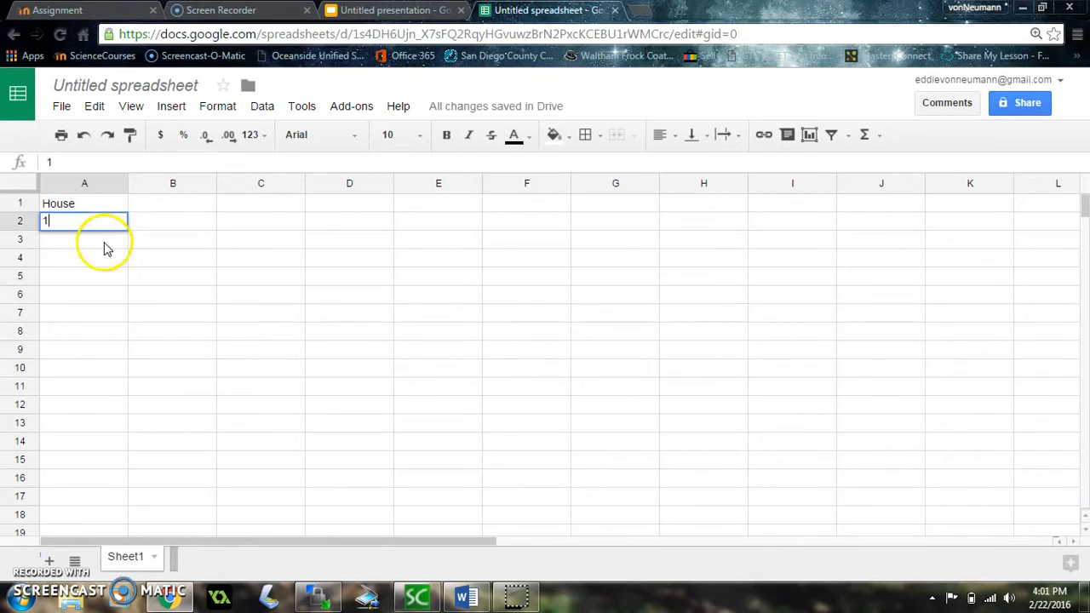
left_click(102, 241)
type("2")
left_click(111, 240)
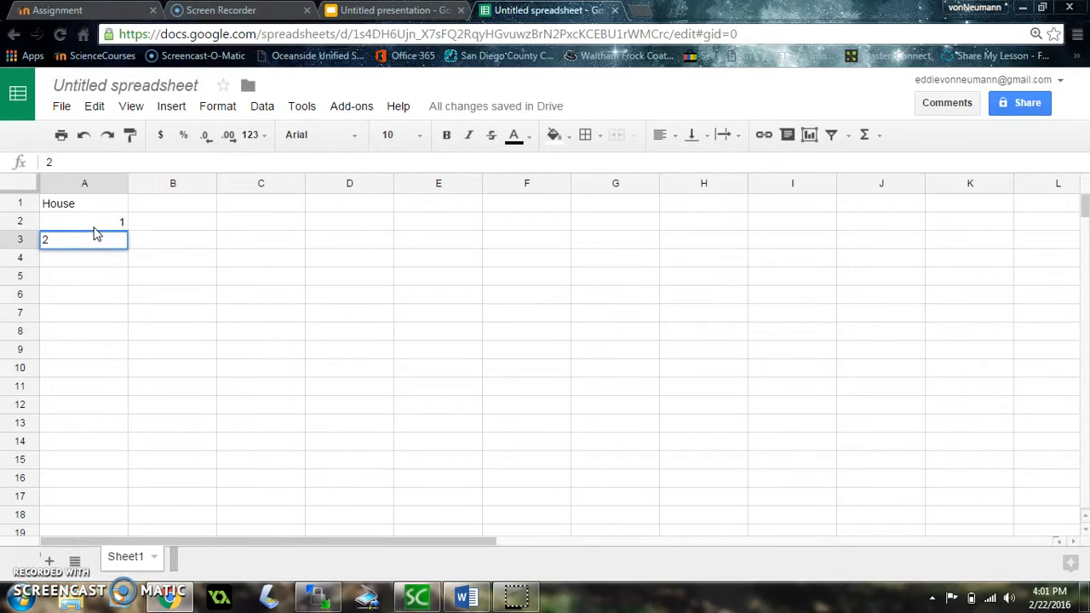
left_click(95, 223)
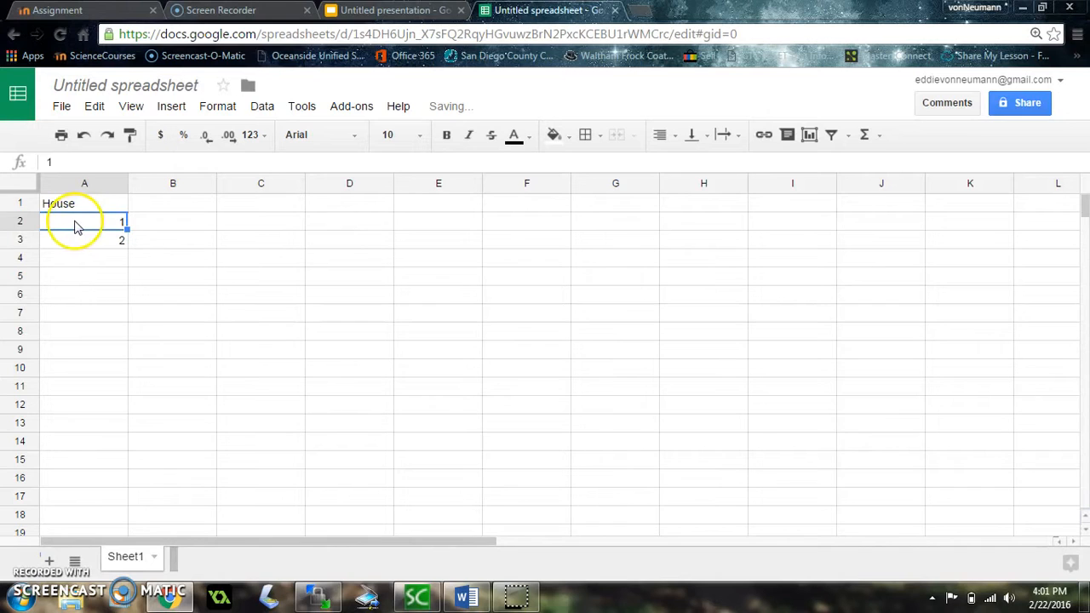
Extend the house number series from A2:A3 down to A7.
left_click(74, 221)
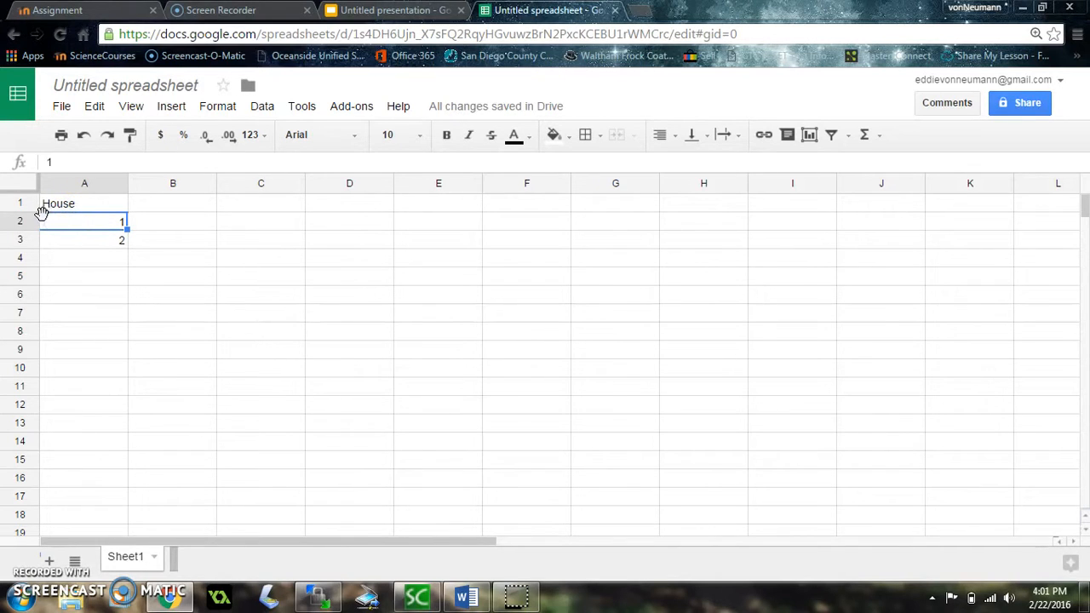
left_click(43, 220)
left_click_drag(46, 222, 69, 246)
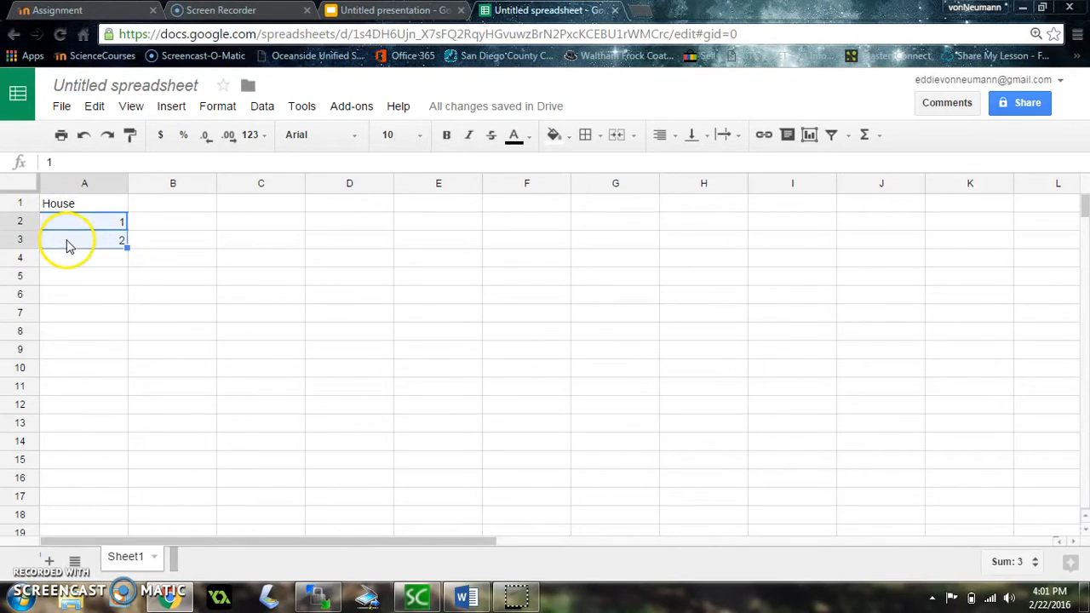
left_click(126, 247)
left_click_drag(126, 247, 126, 308)
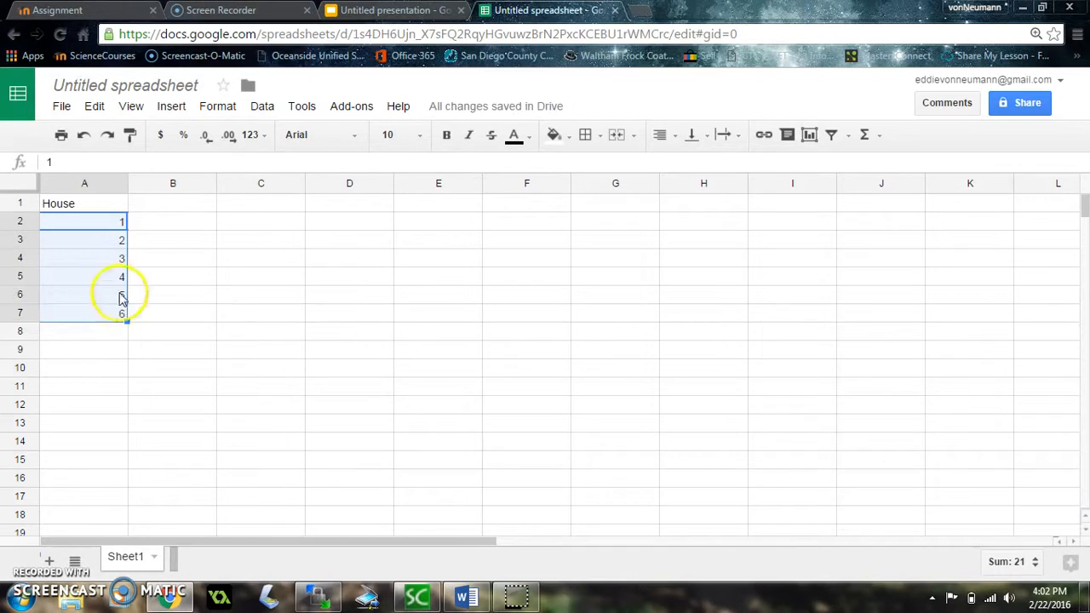
left_click(85, 223)
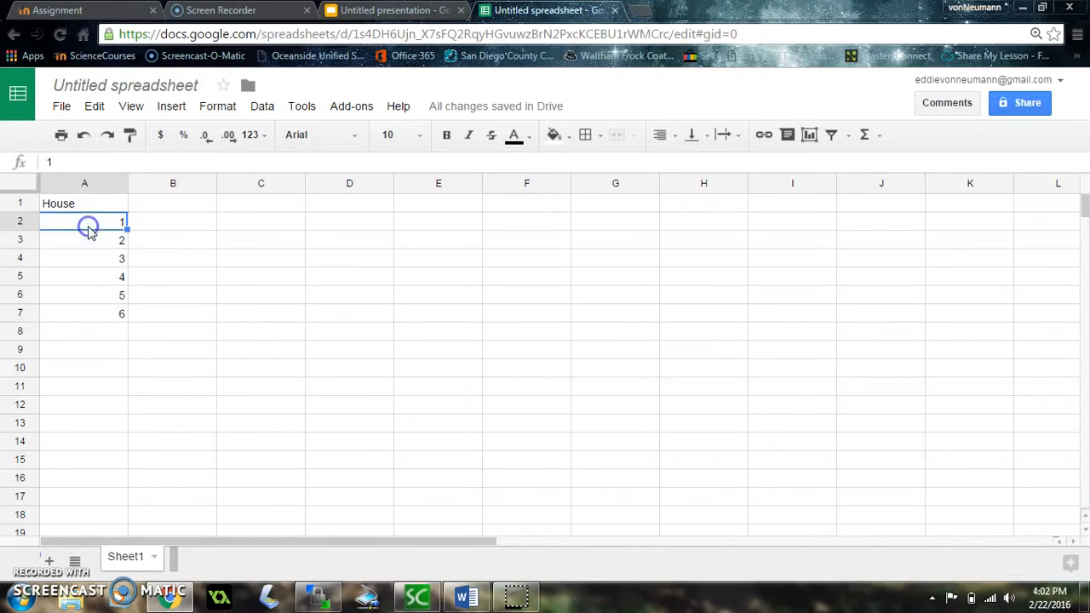
Try filling down from A7 alone to A10, and clear the copied values from A8:A10.
left_click(86, 313)
left_click_drag(126, 319, 125, 367)
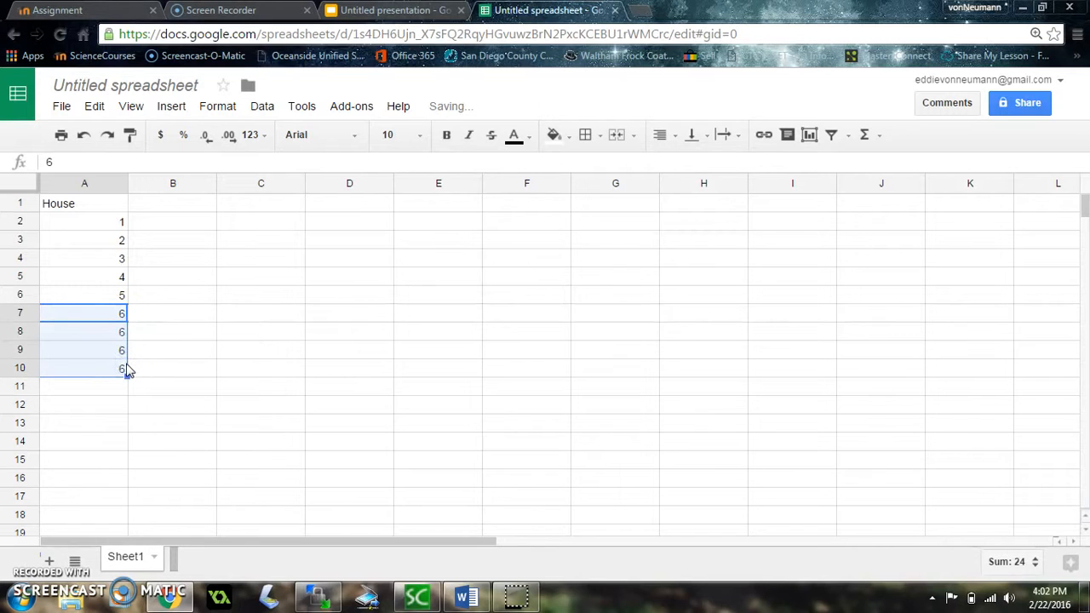
left_click(123, 367)
key("Delete")
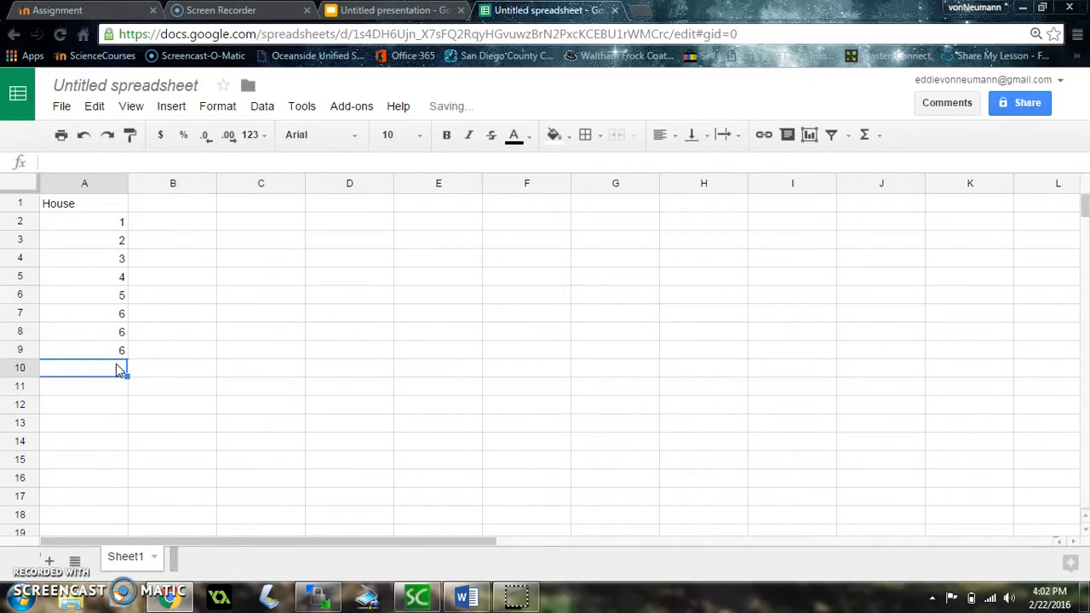
left_click(122, 349)
key("Delete")
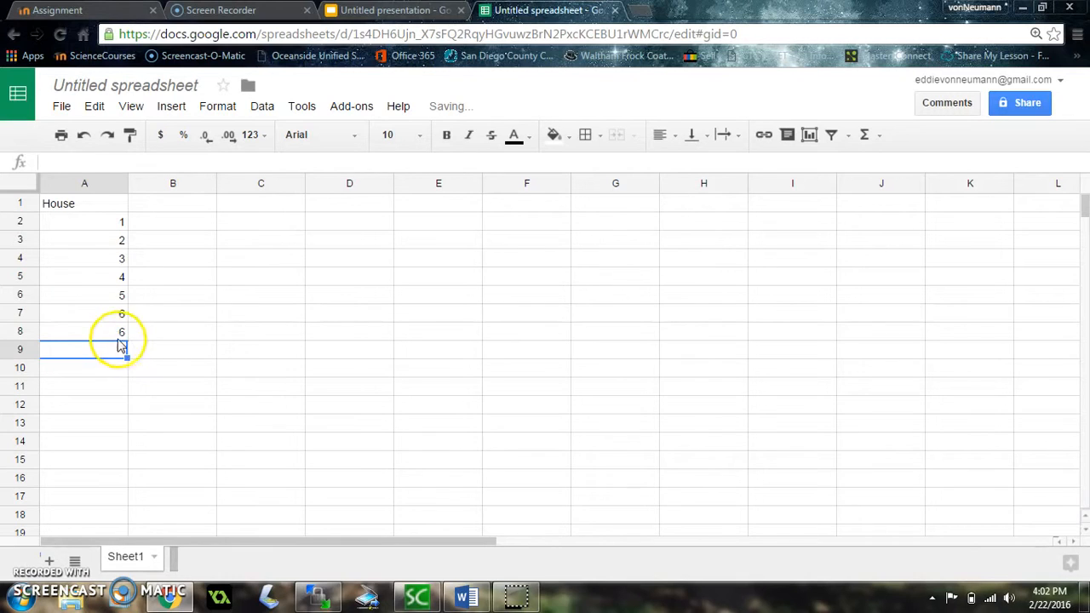
left_click(122, 331)
key("Delete")
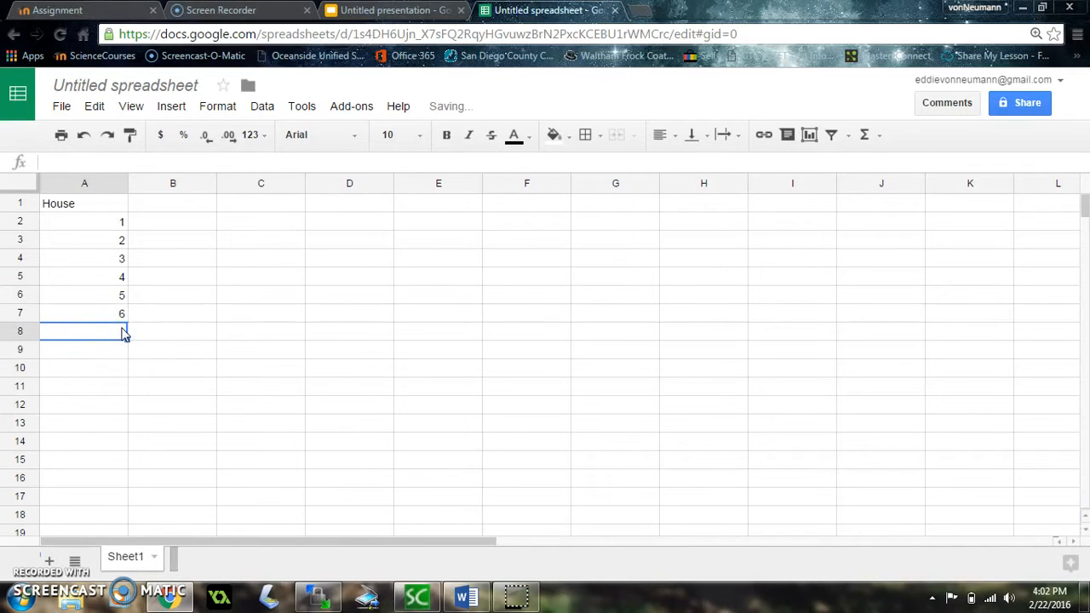
Add the column headers "Price" in B1 and "square feet" in C1.
left_click(162, 205)
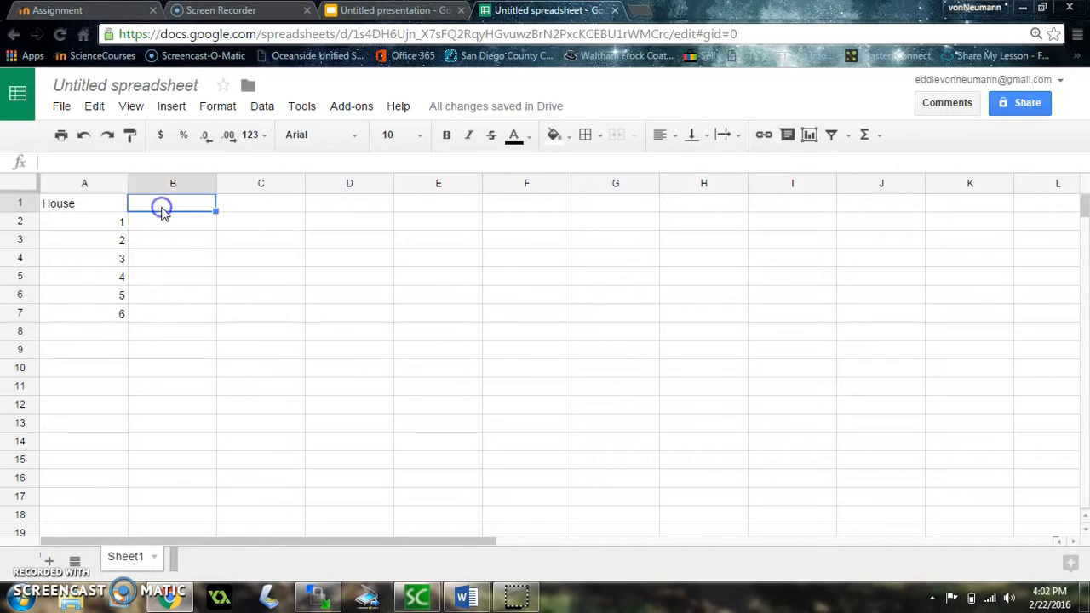
type("Price")
left_click(235, 209)
type("squaree")
key("BackSpace")
type("fet")
key("BackSpace")
type("et")
Enter 100000 in B2 and 11000 in B3 as the prices of the first two houses.
left_click(194, 221)
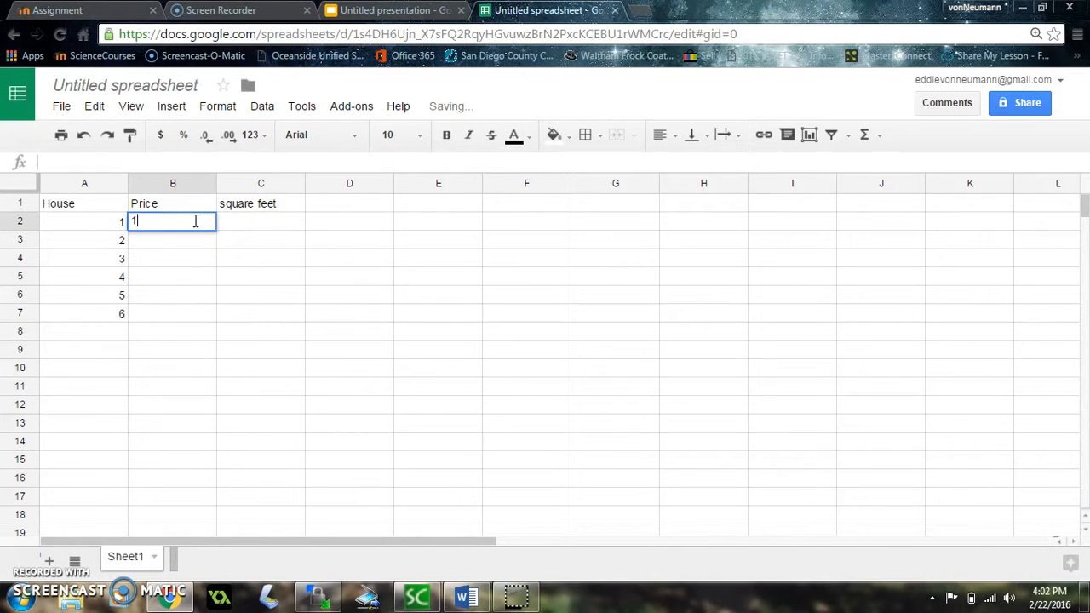
type("100000")
left_click(192, 242)
right_click(193, 241)
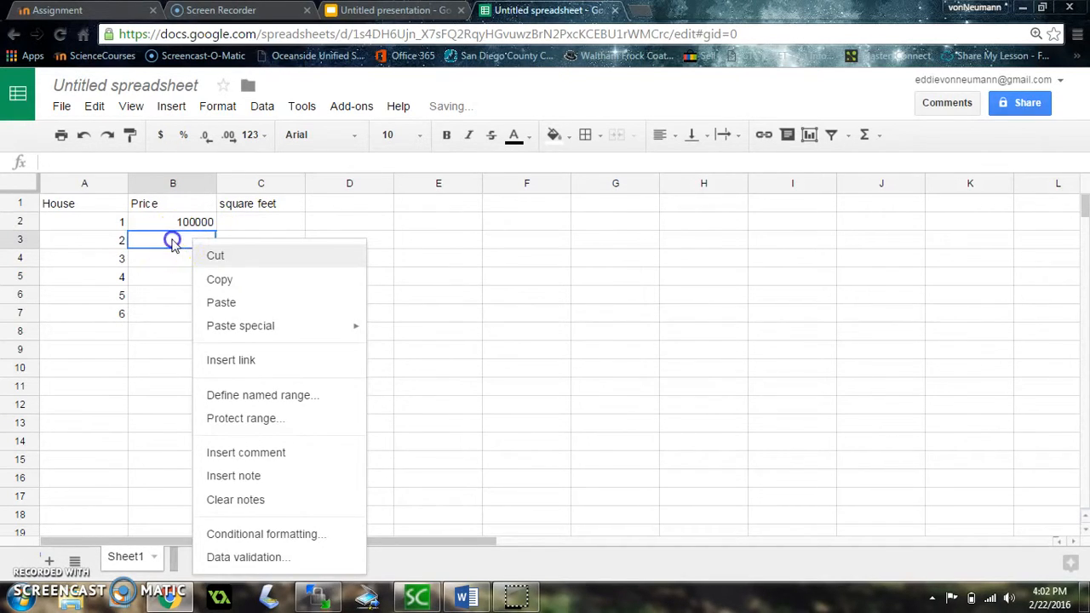
left_click(171, 241)
type("11000")
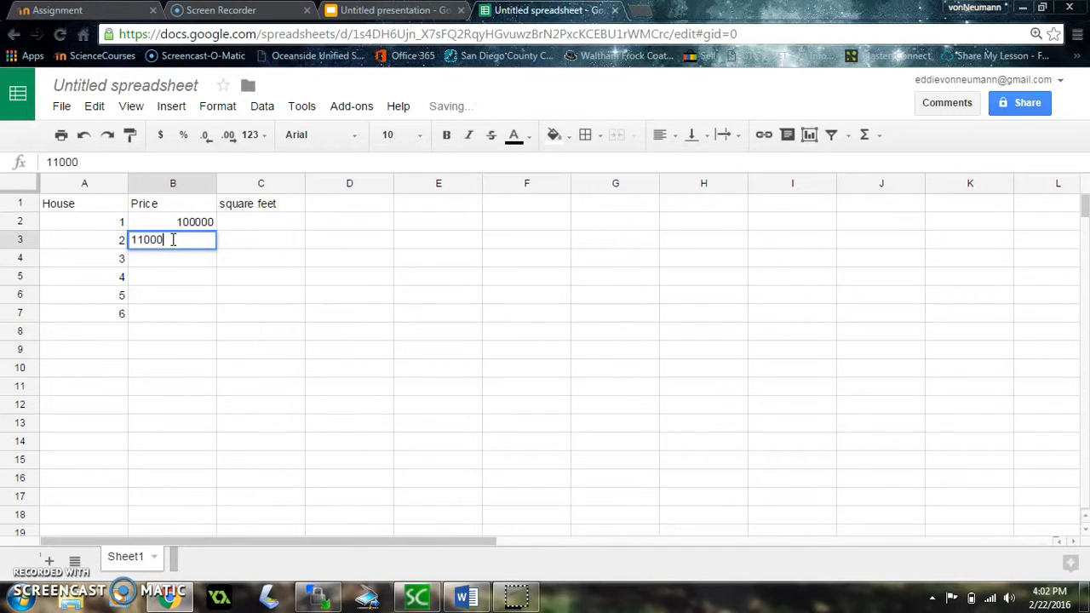
left_click(161, 221)
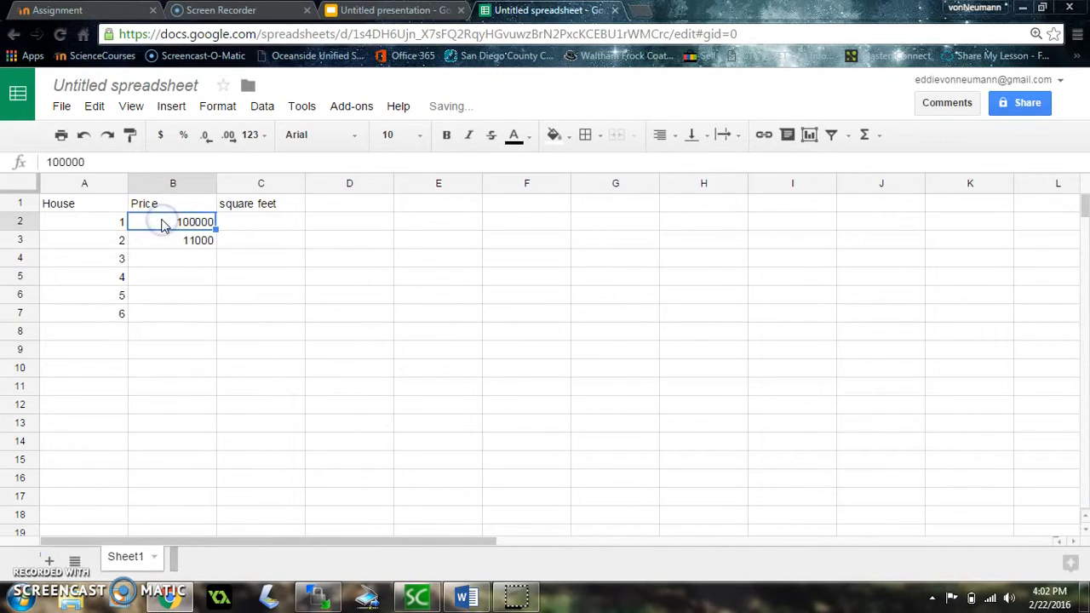
Correct the second house's price in B3 to 110000.
left_click_drag(161, 221, 218, 249)
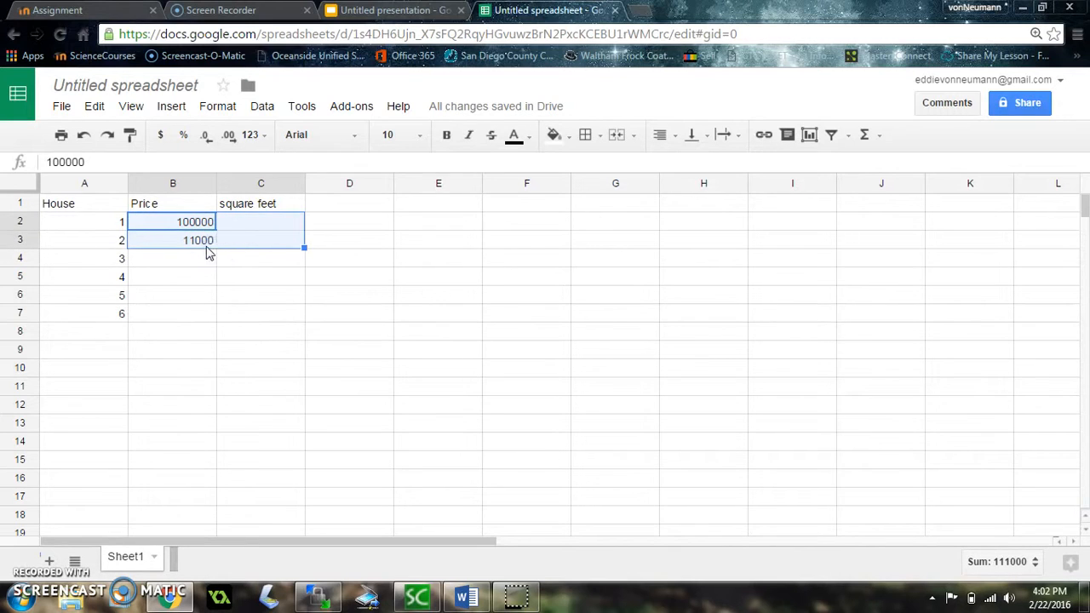
left_click(152, 220)
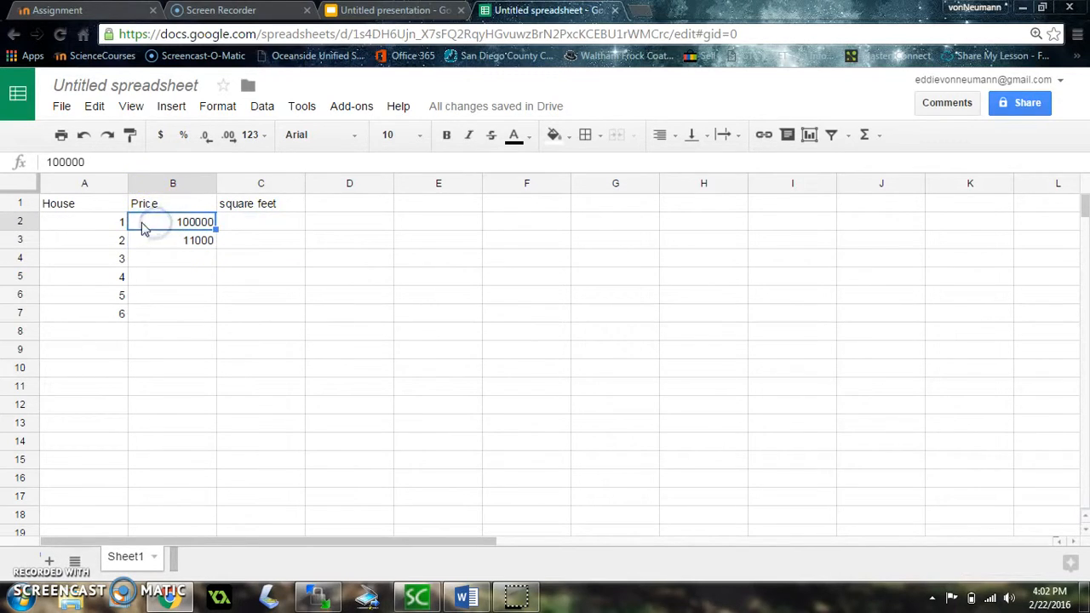
left_click_drag(139, 224, 192, 244)
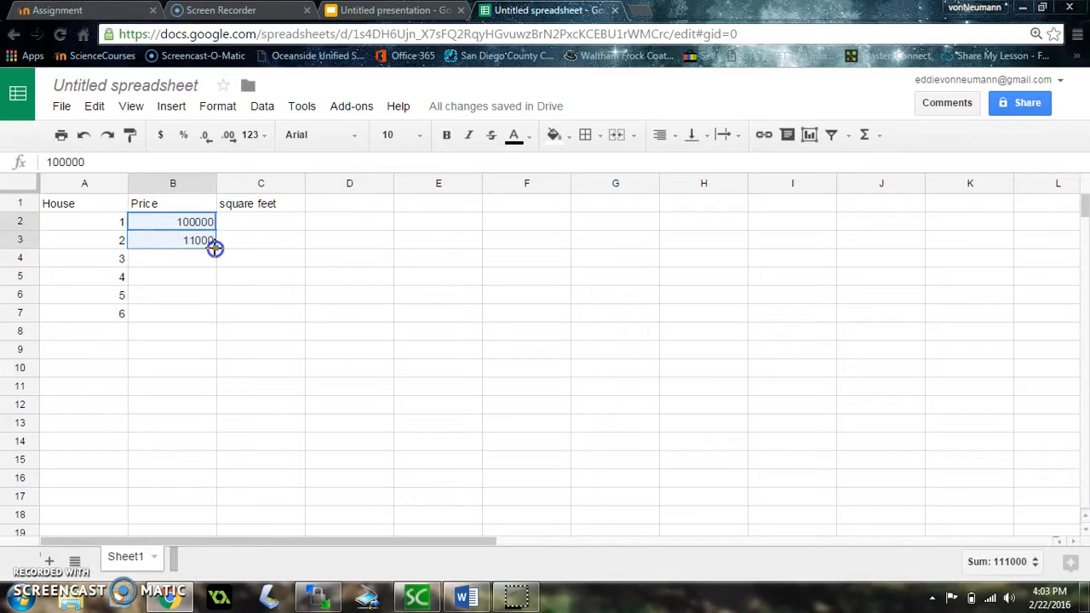
left_click(212, 244)
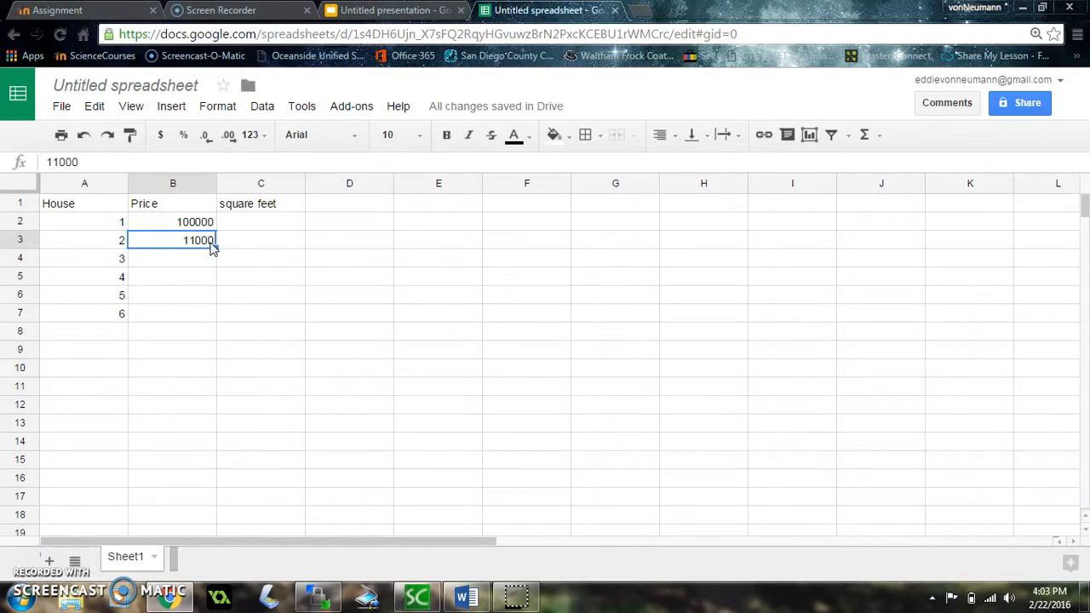
double_click(210, 240)
double_click(210, 239)
left_click(211, 239)
type("0")
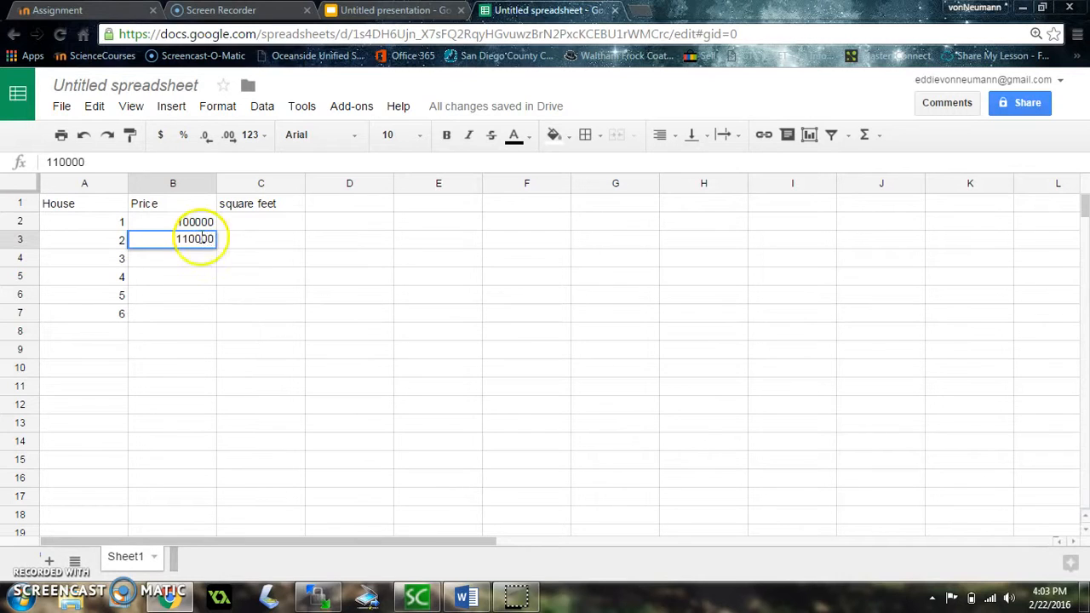
Extend the price series from B2:B3 down to B7.
left_click(180, 222)
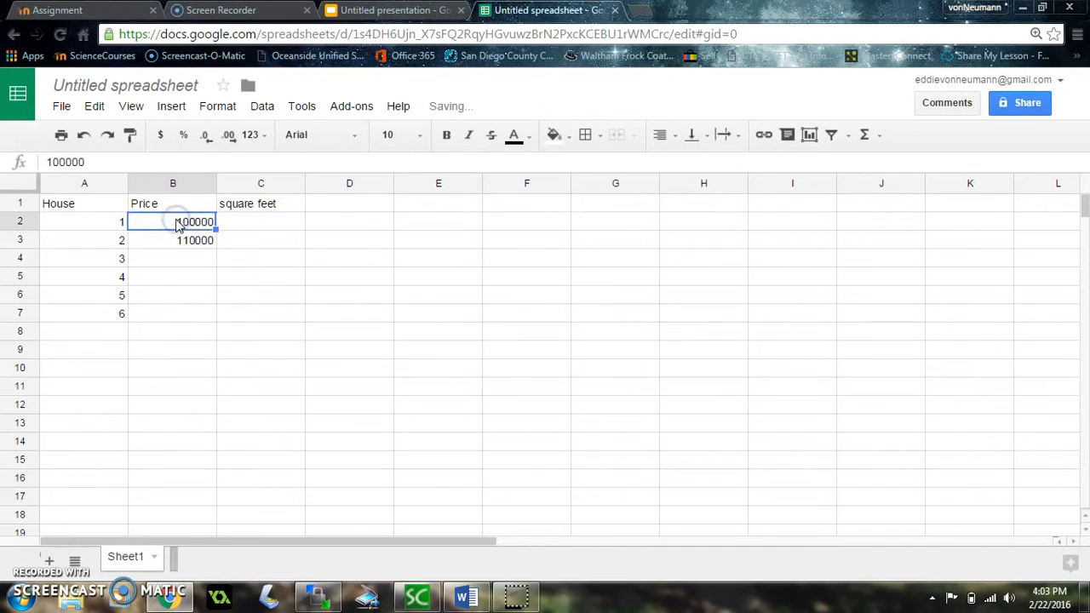
left_click_drag(149, 224, 153, 236)
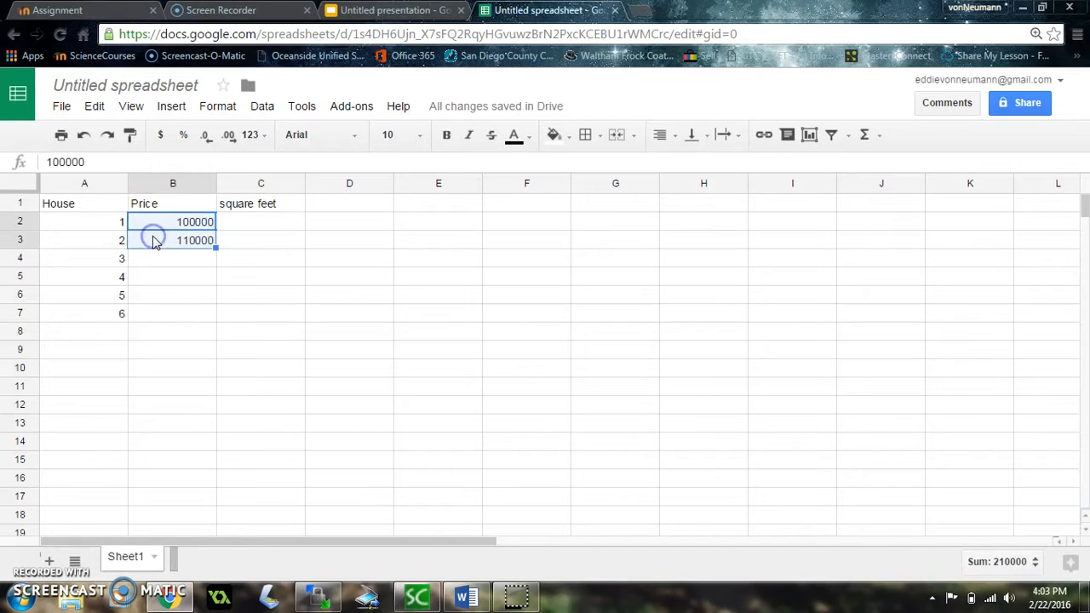
left_click_drag(216, 249, 210, 309)
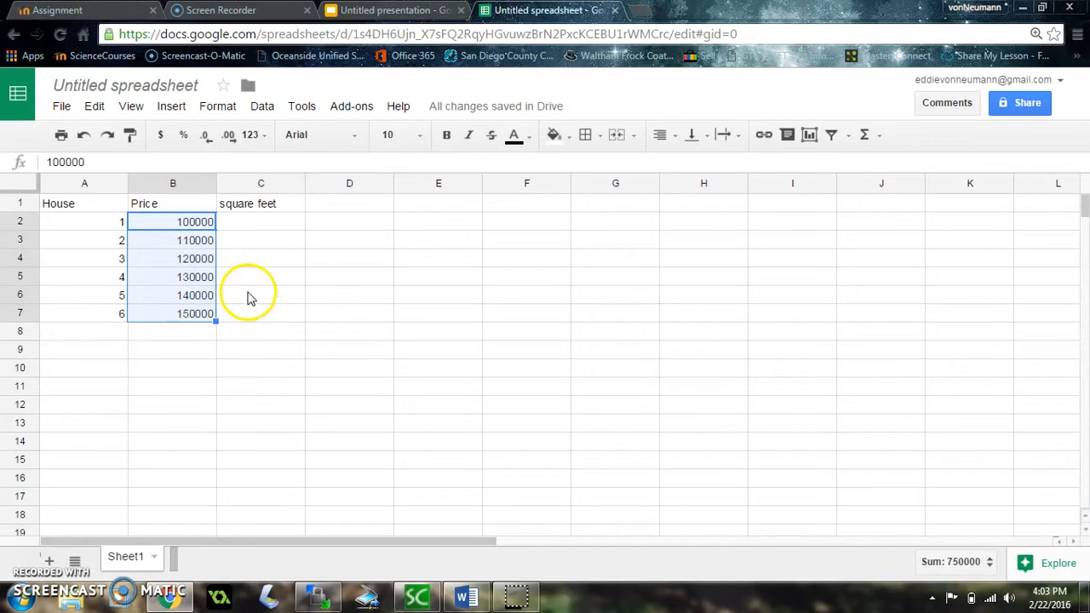
Enter 800 as the square footage in C2 and fill it down to C7.
left_click(261, 222)
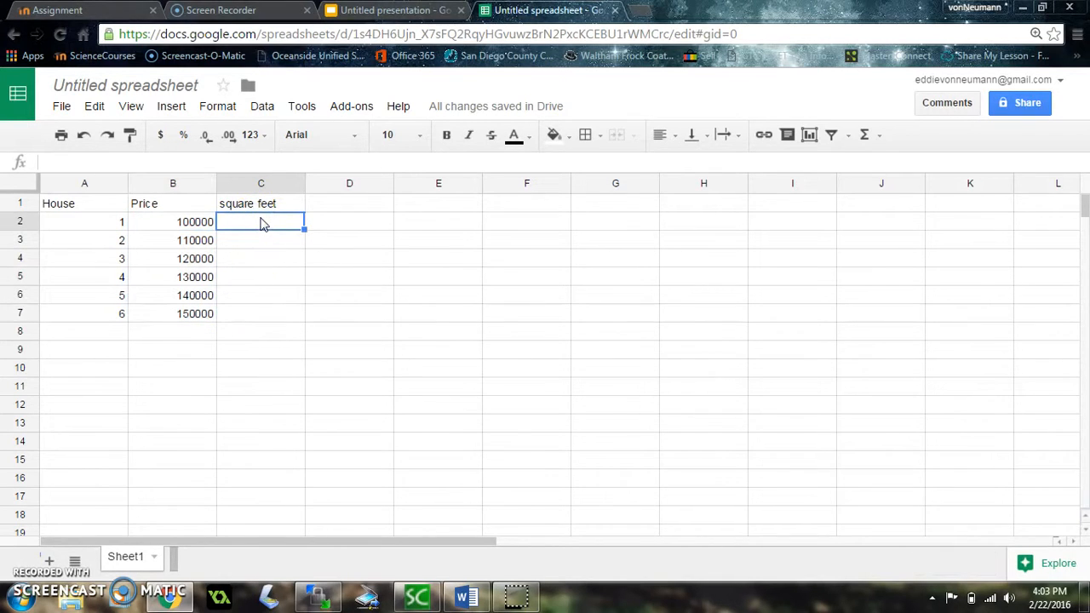
type("800")
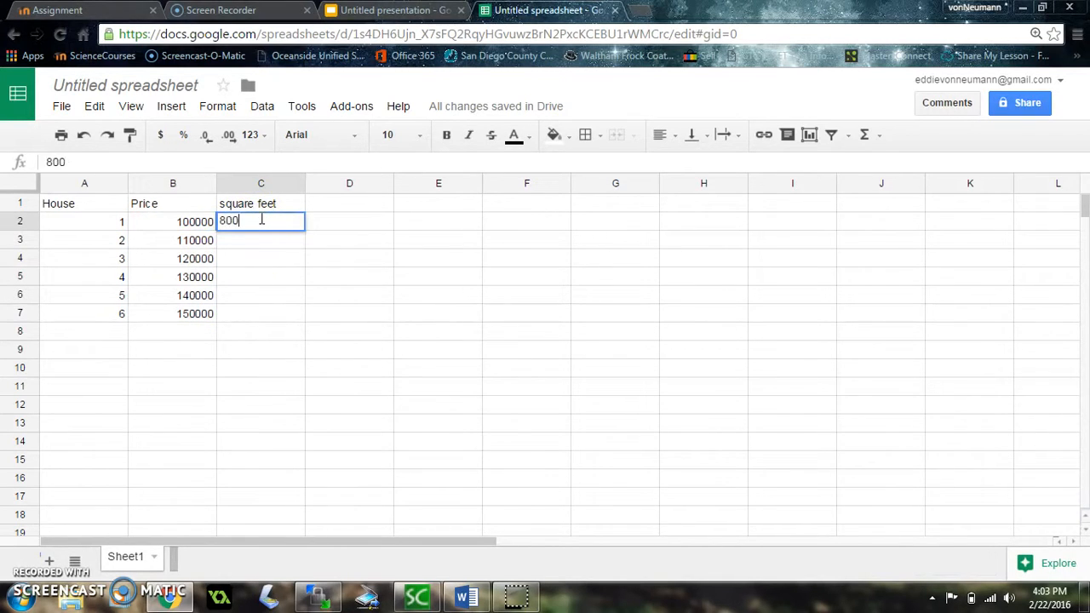
key("Return")
left_click(273, 225)
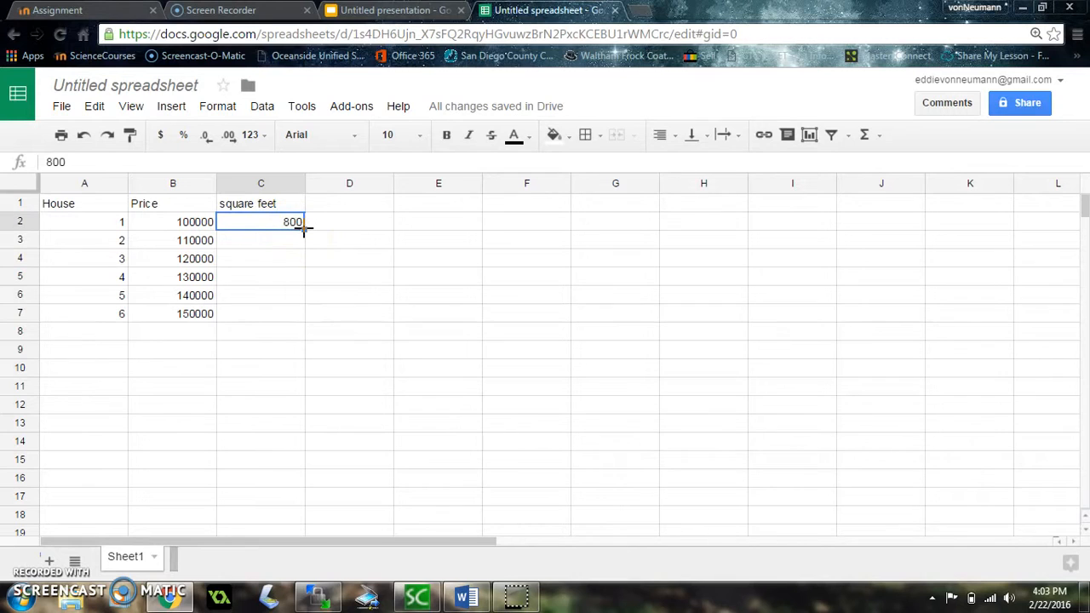
double_click(303, 228)
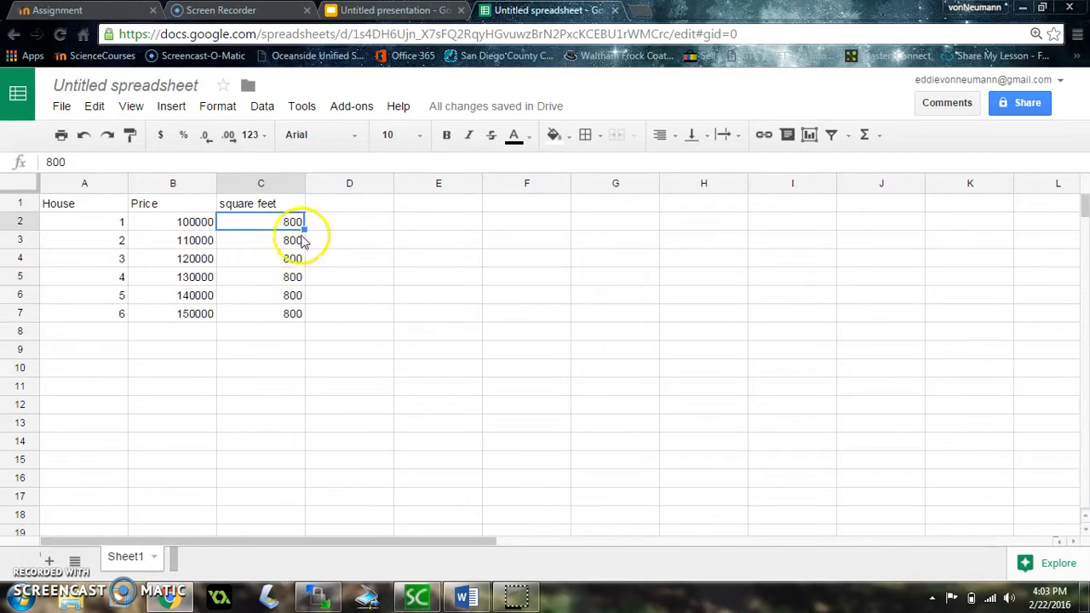
Look up the Divide syntax in the Google Slides presentation's operation table and return to the house spreadsheet.
left_click(332, 208)
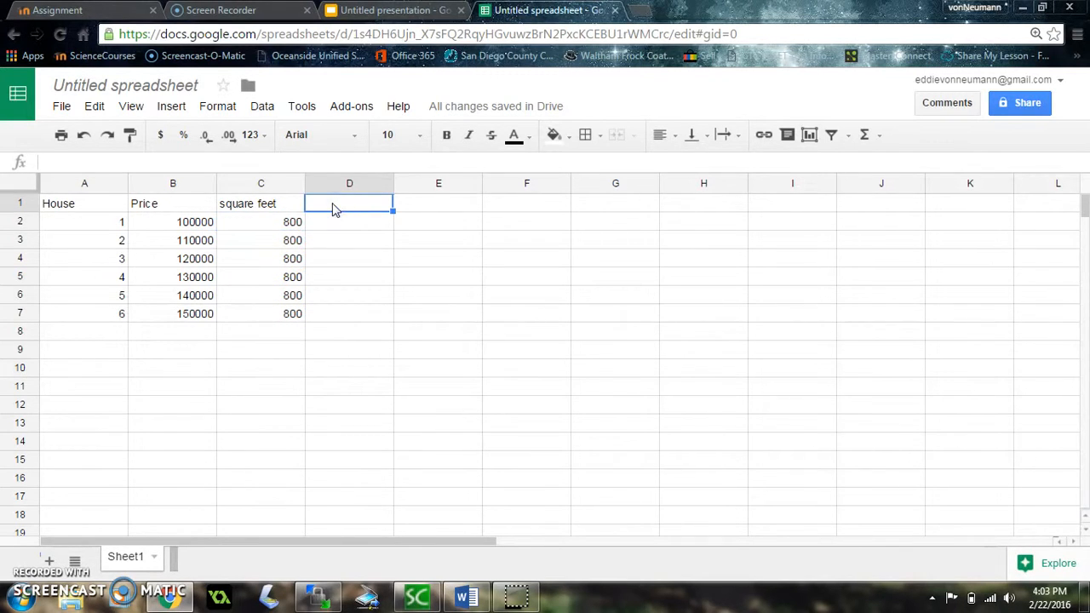
left_click(439, 14)
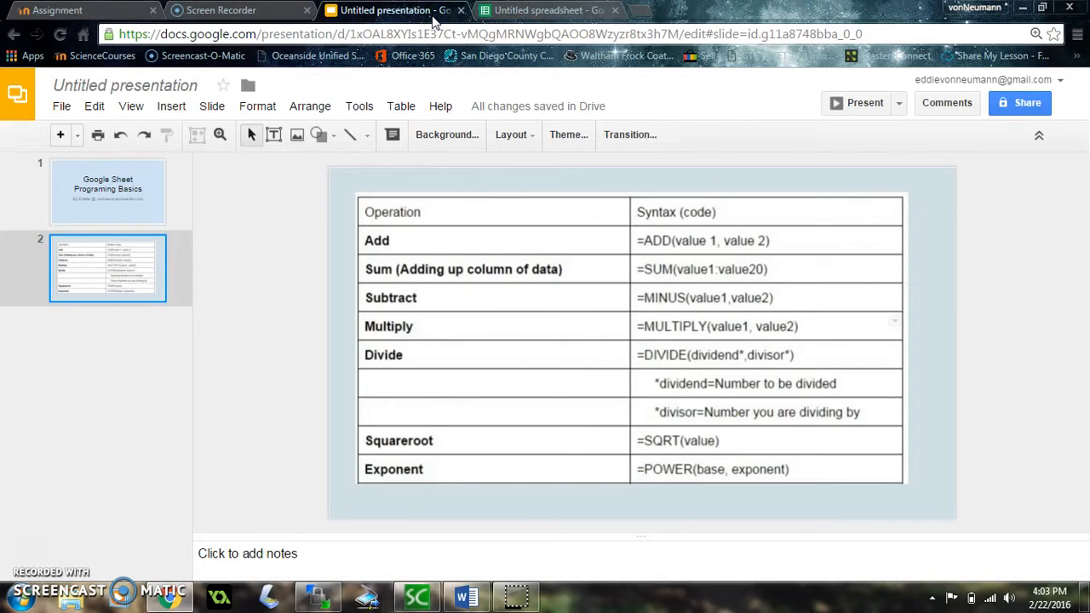
left_click(501, 16)
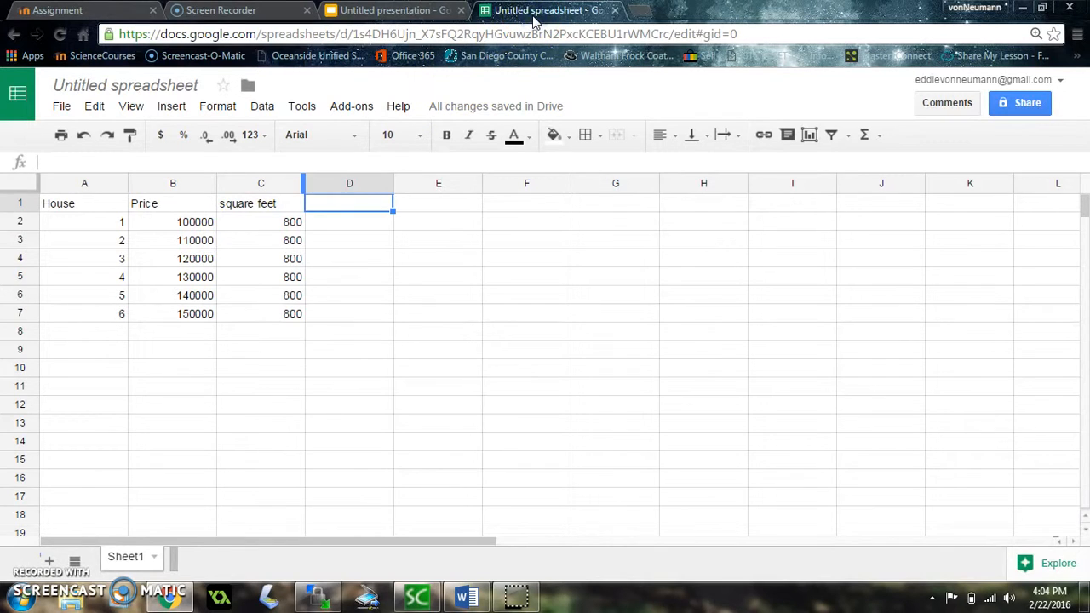
left_click(379, 10)
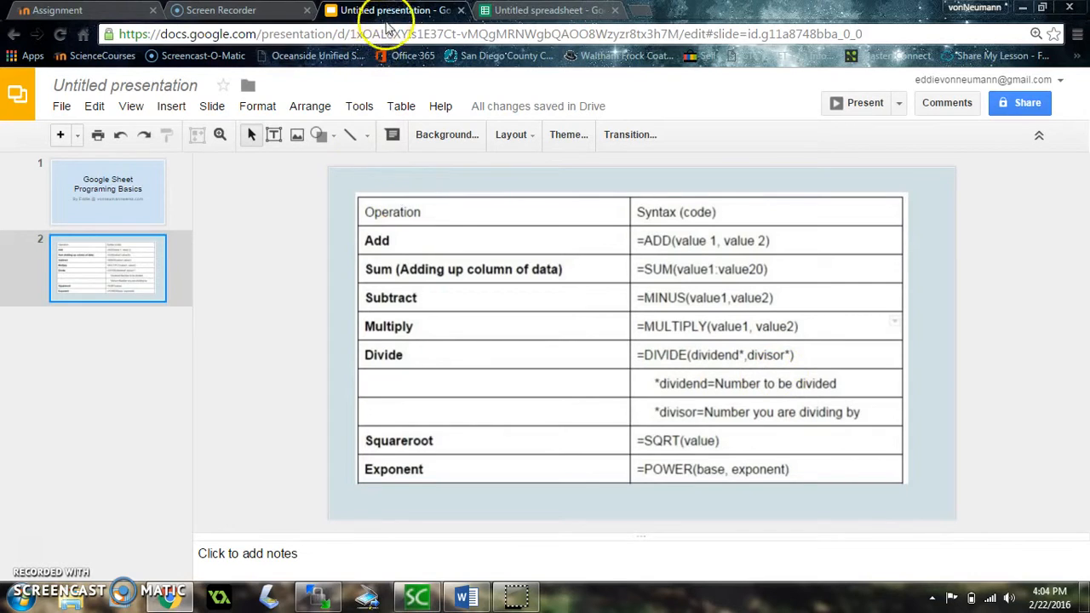
left_click(482, 10)
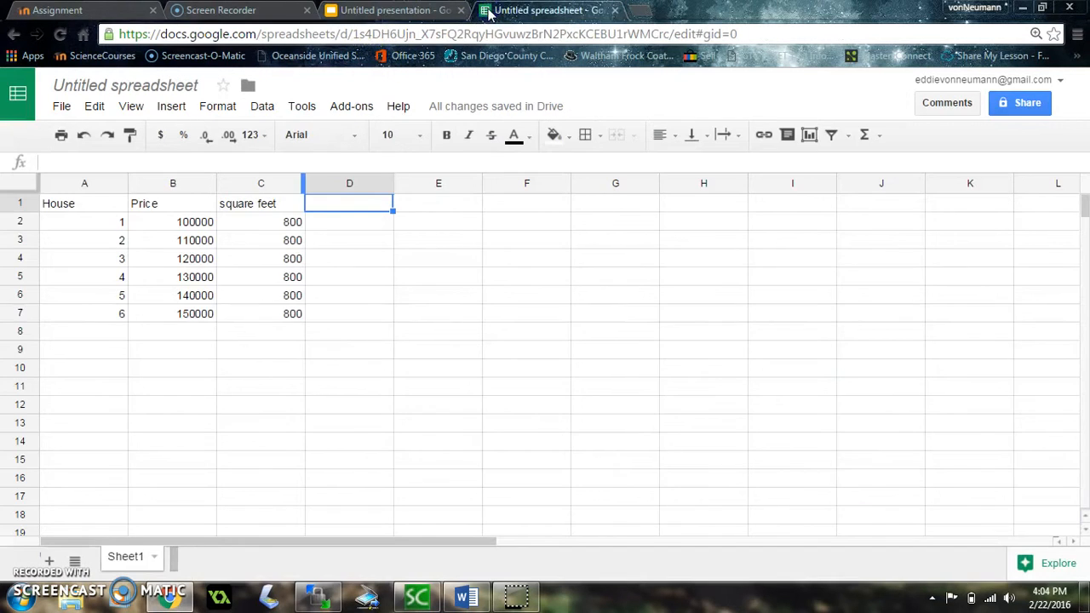
Enter the formula =divide(B2,C2) in D2 to divide the first house's price by its square feet.
left_click(331, 225)
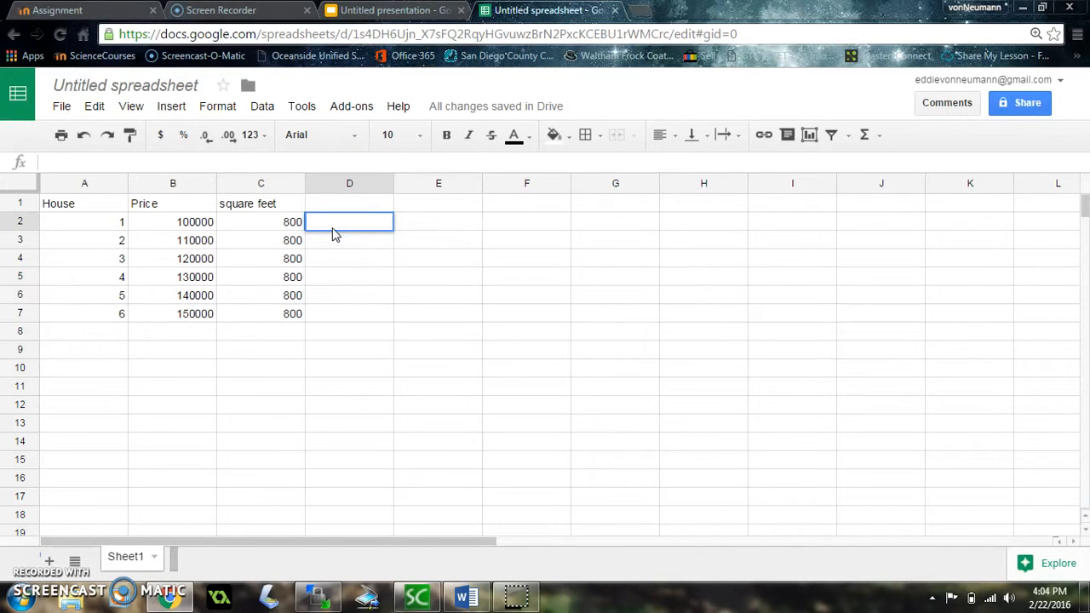
double_click(337, 218)
type("=dividee")
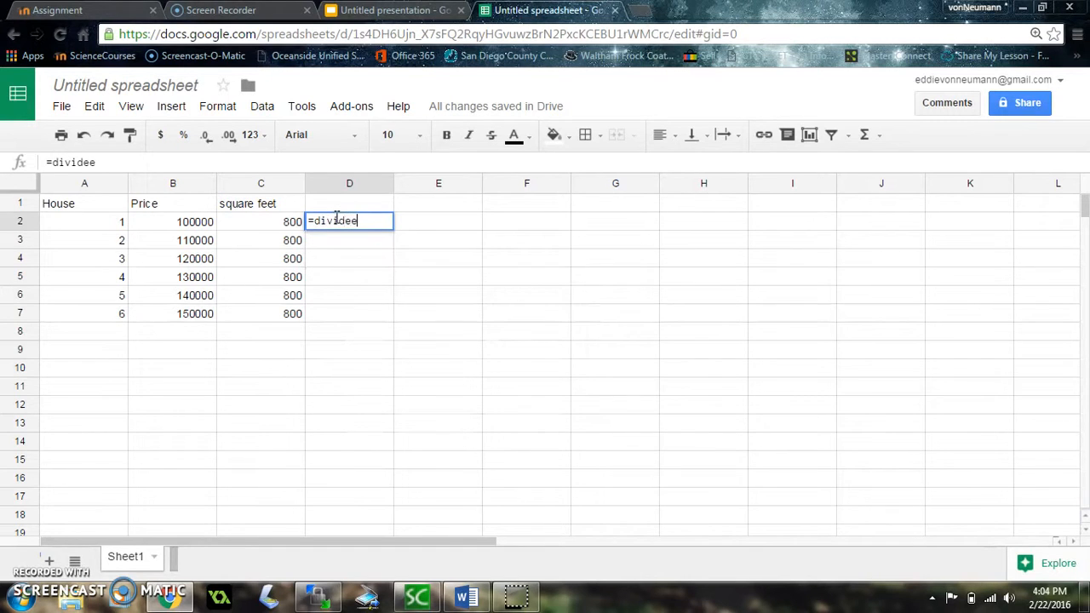
key("BackSpace")
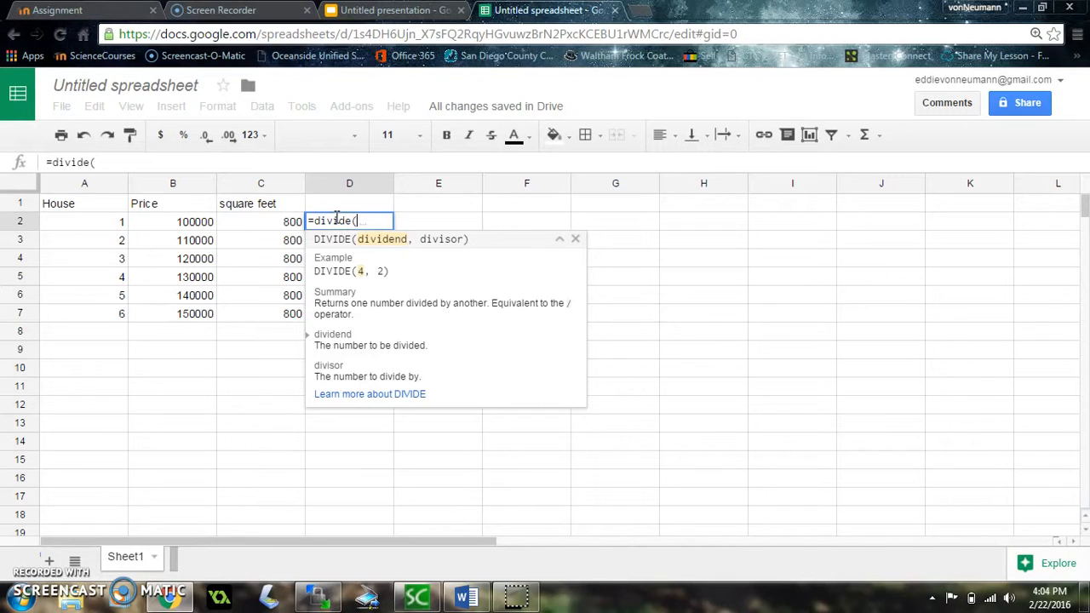
left_click(337, 219)
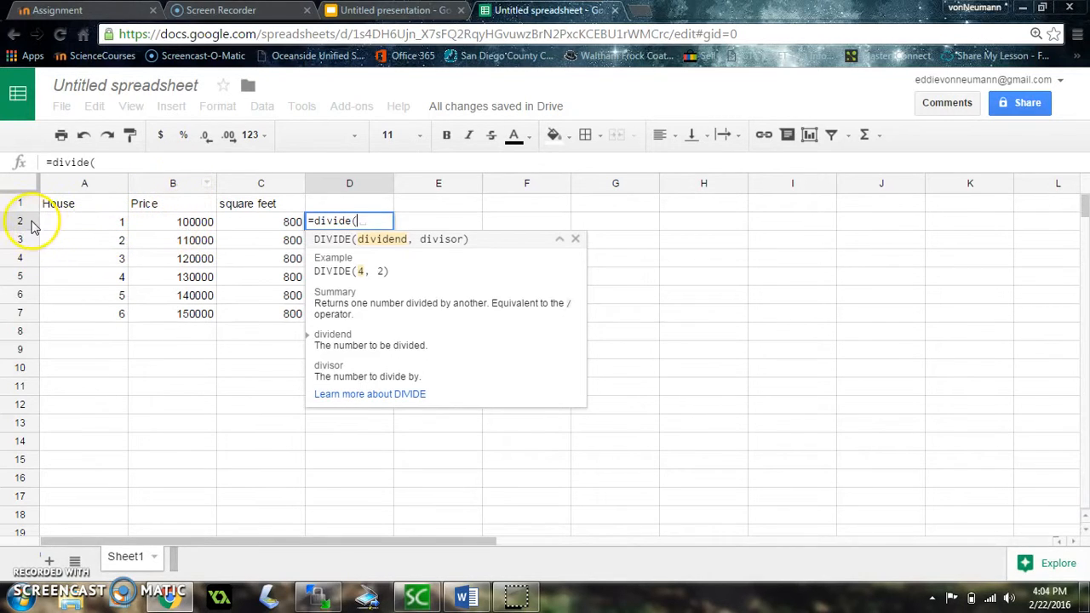
left_click(361, 219)
type("b2")
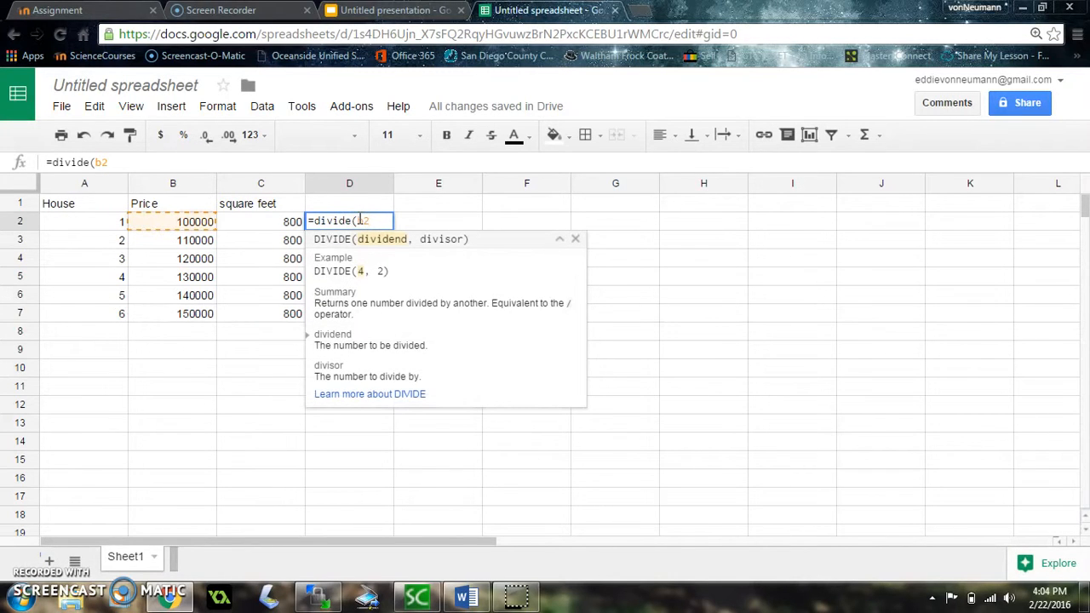
type(",")
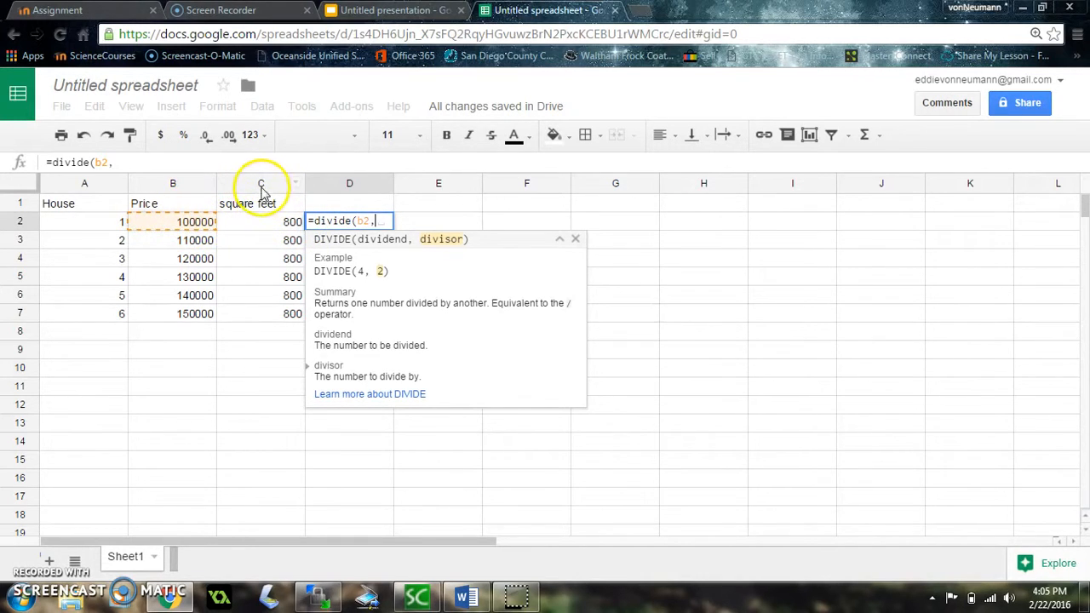
left_click(270, 225)
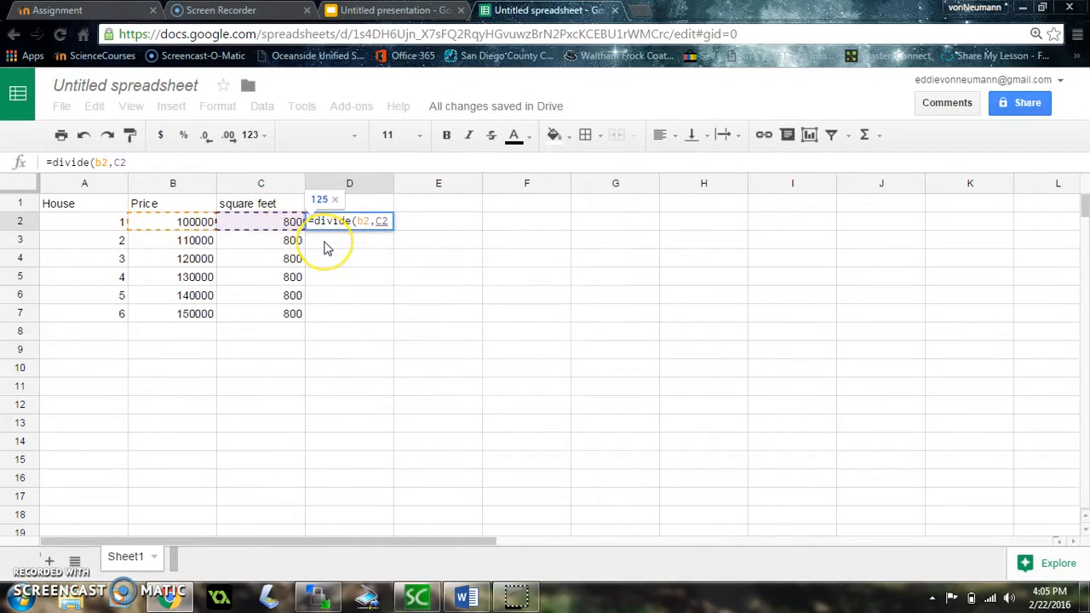
key("Return")
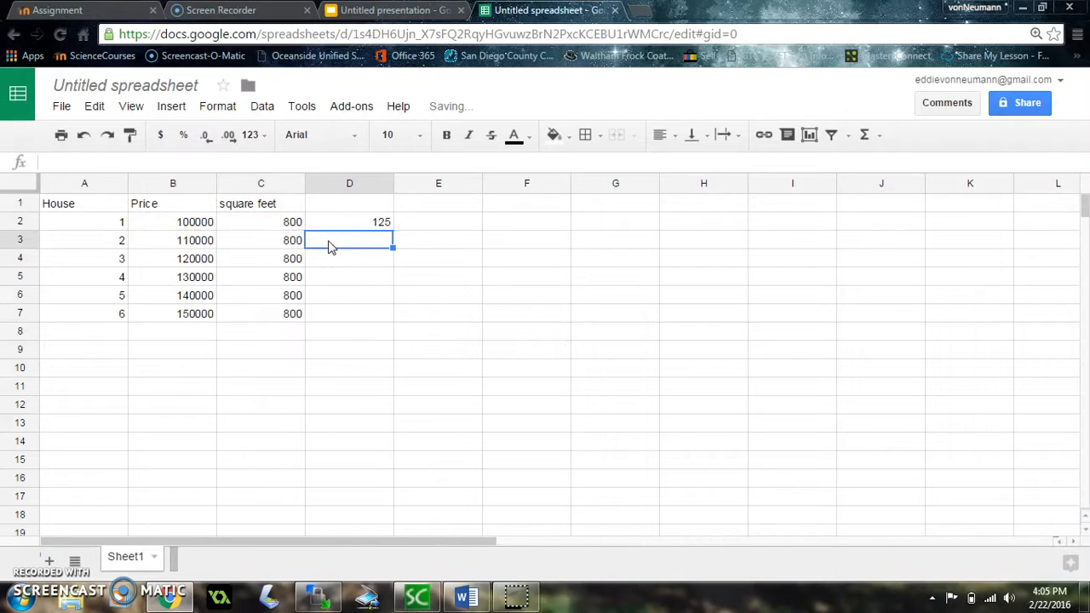
Review the division formula in D2 and fill it down to D7.
double_click(349, 222)
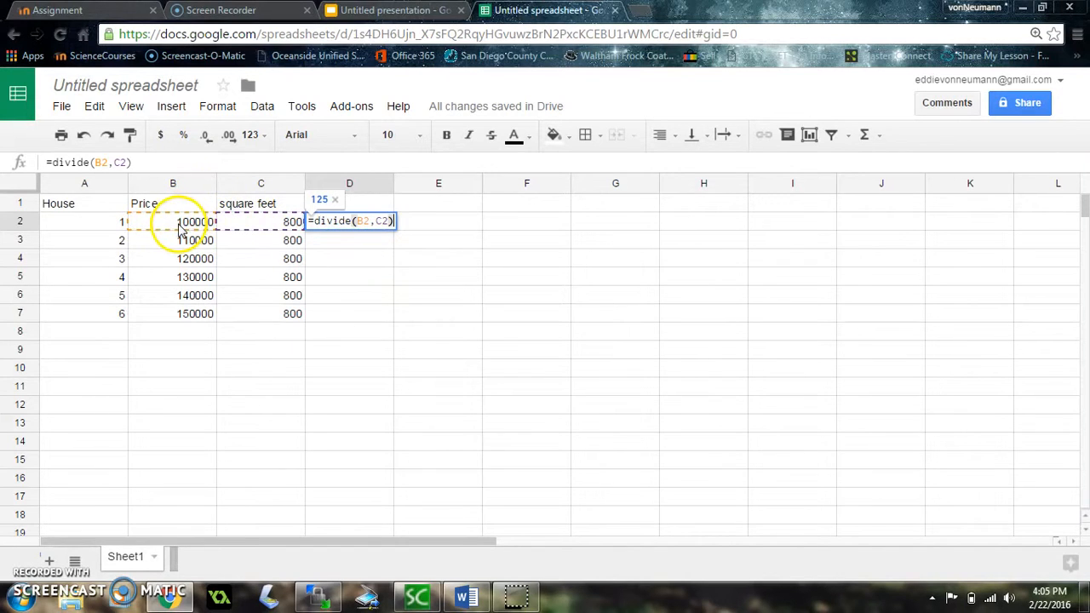
left_click(318, 239)
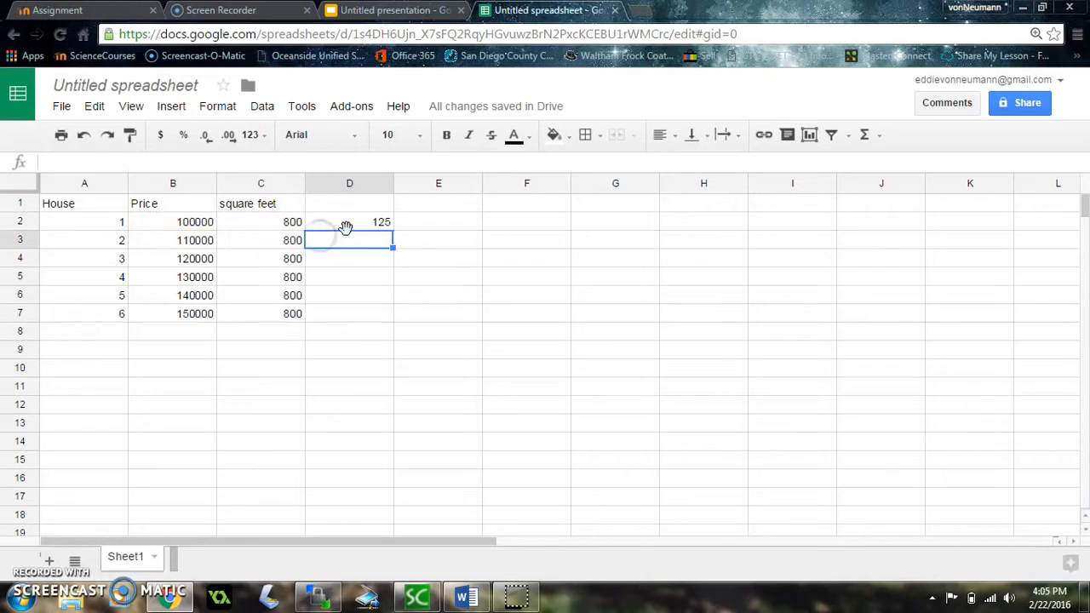
left_click(352, 225)
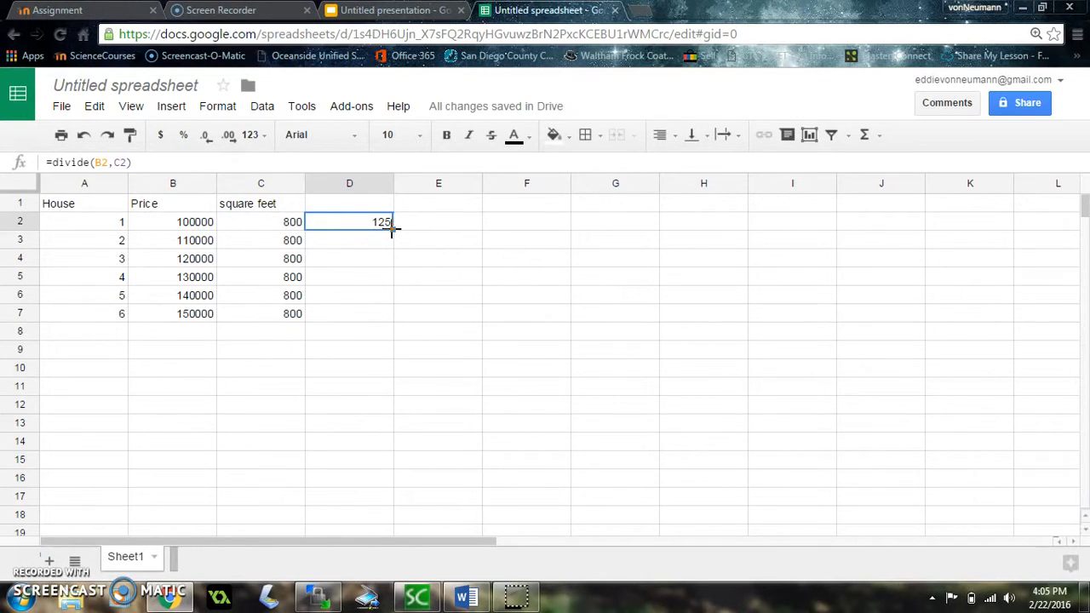
left_click_drag(392, 244, 393, 312)
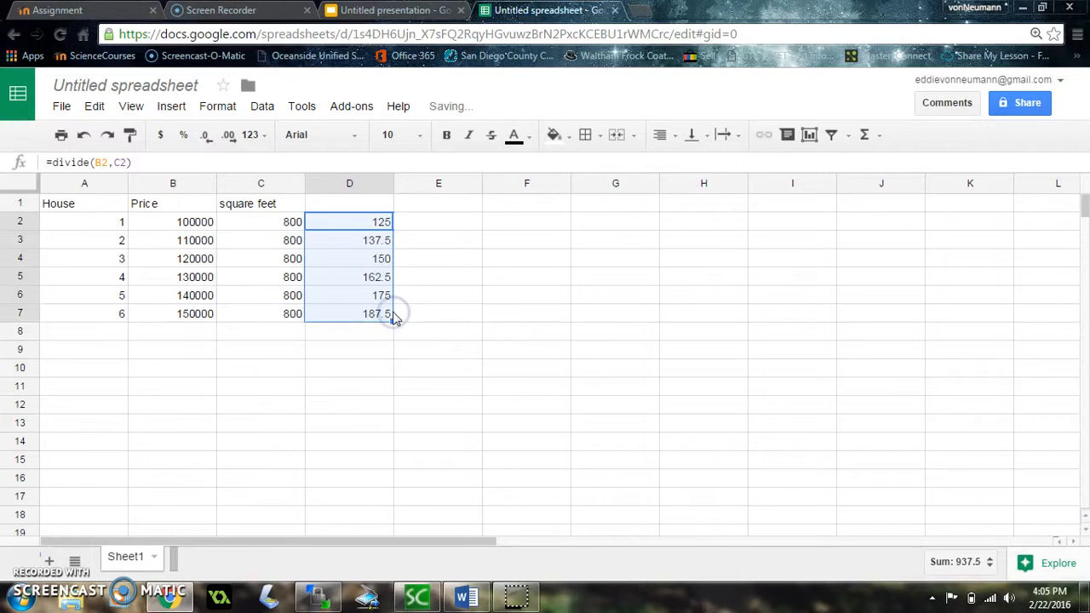
Inspect the cell references in the copied division formulas in D3 and D7.
double_click(348, 240)
left_click(366, 243)
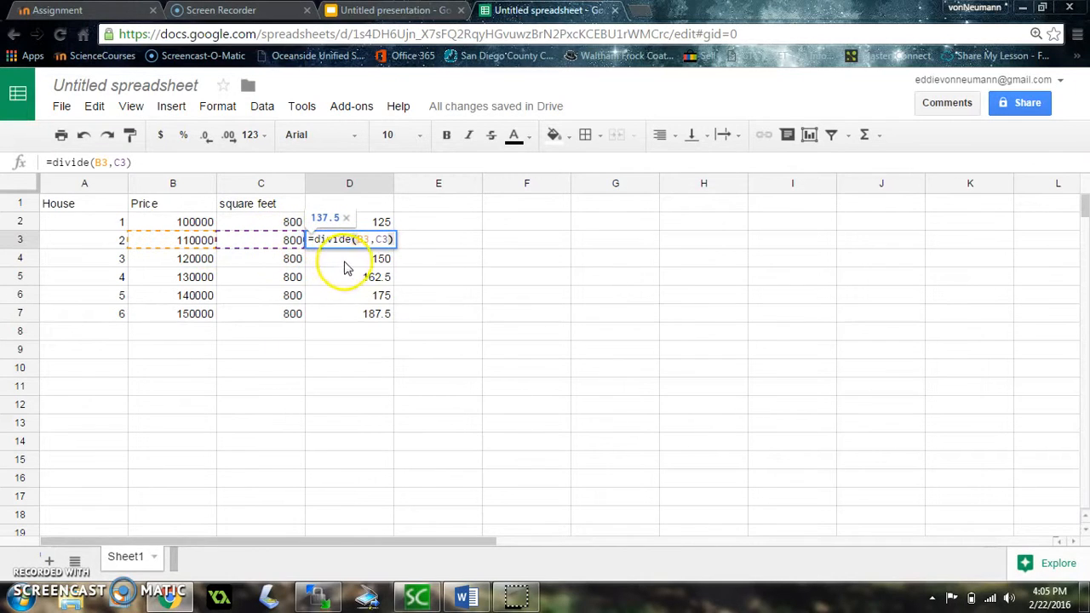
double_click(349, 313)
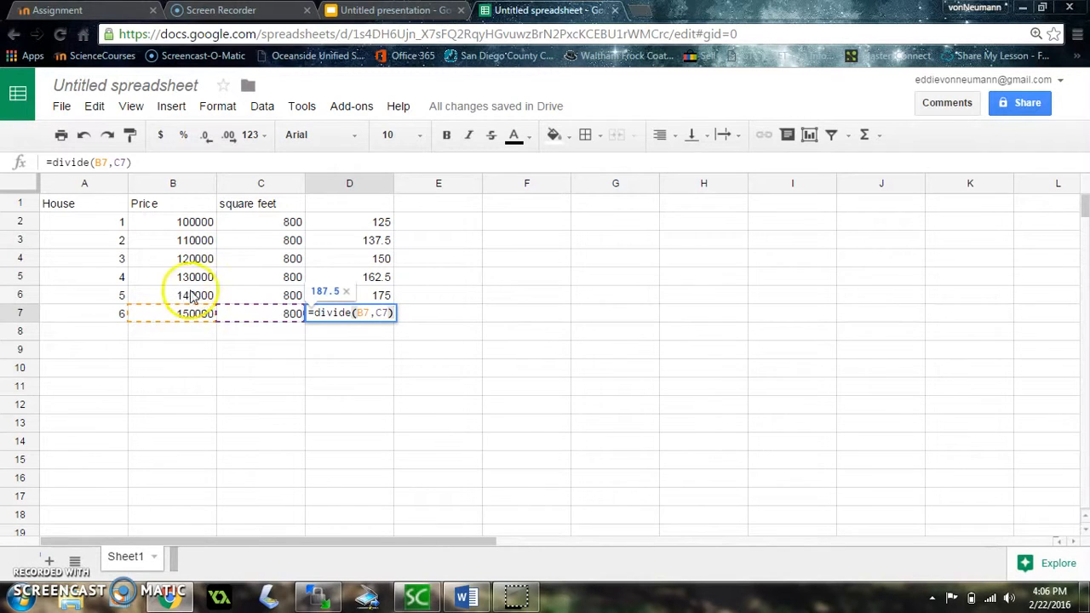
left_click(241, 15)
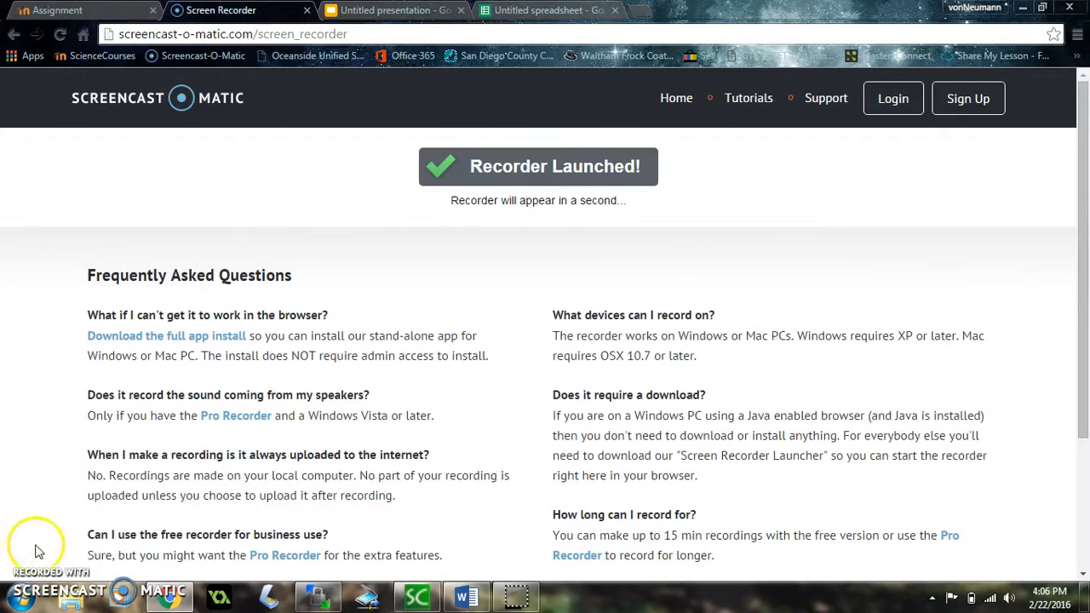